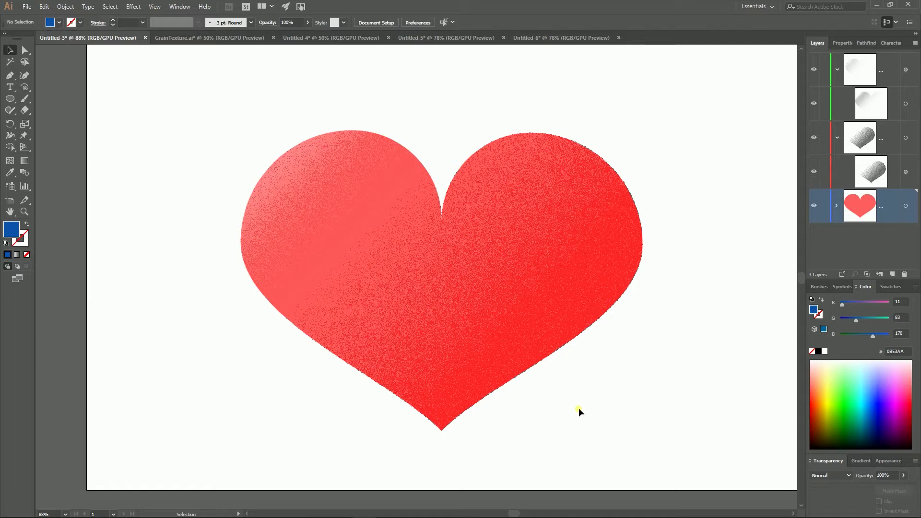
# Step: Draw a test circle over the finished heart, delete it, and switch to Untitled-6
pyautogui.click(10, 99)
pyautogui.click(431, 288)
pyautogui.moveTo(431, 289); pyautogui.dragTo(497, 338)
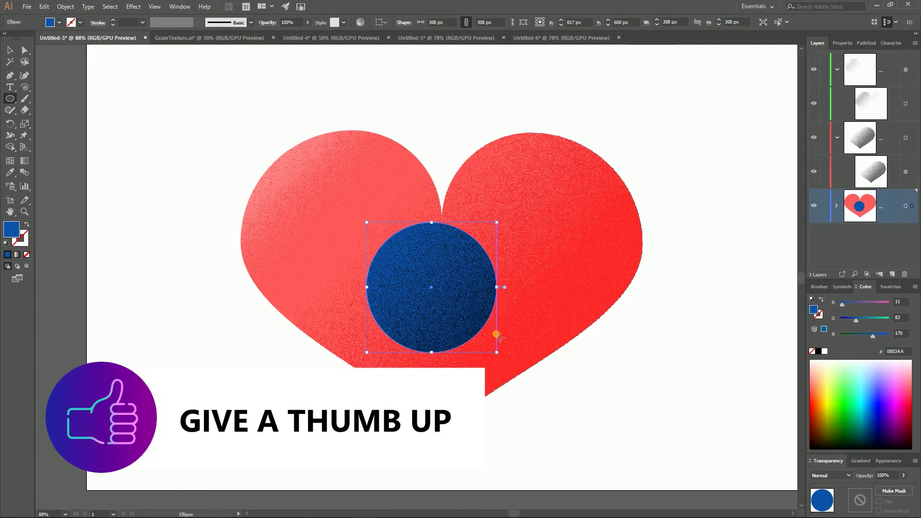
pyautogui.press('Delete')
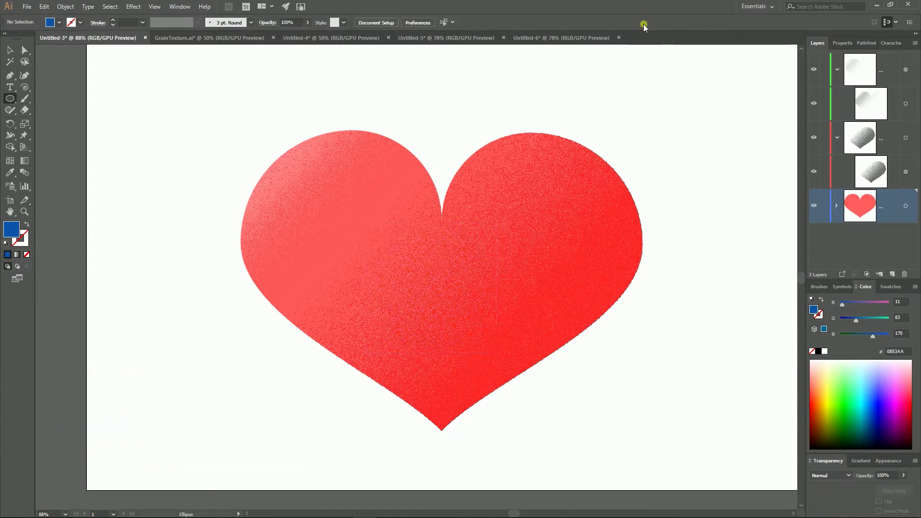
pyautogui.click(551, 38)
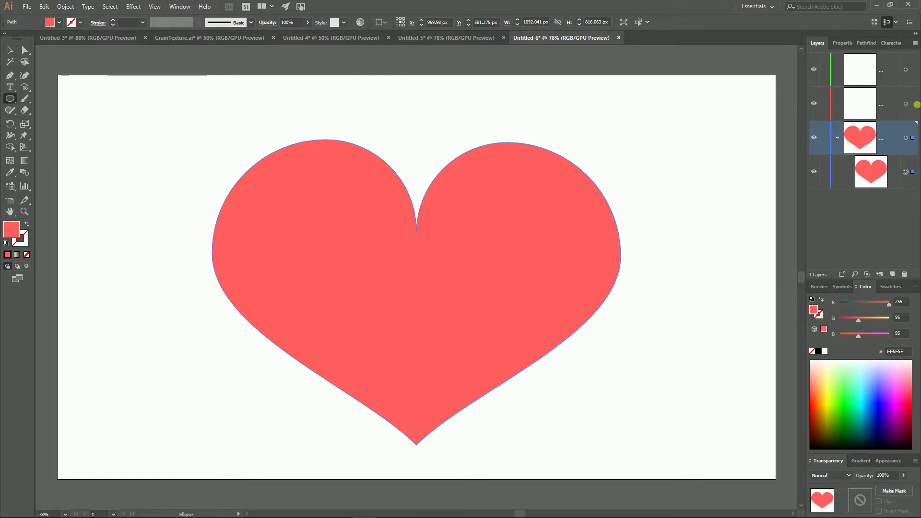
# Step: Copy the pink heart, paste it in front, and move the copy onto the second layer
pyautogui.hotkey('ctrl', 'shift', 'a')
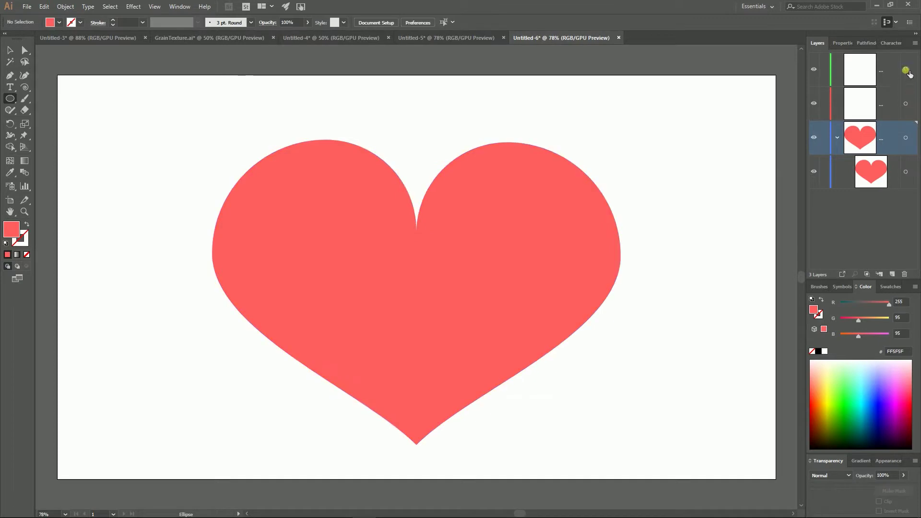
pyautogui.click(885, 106)
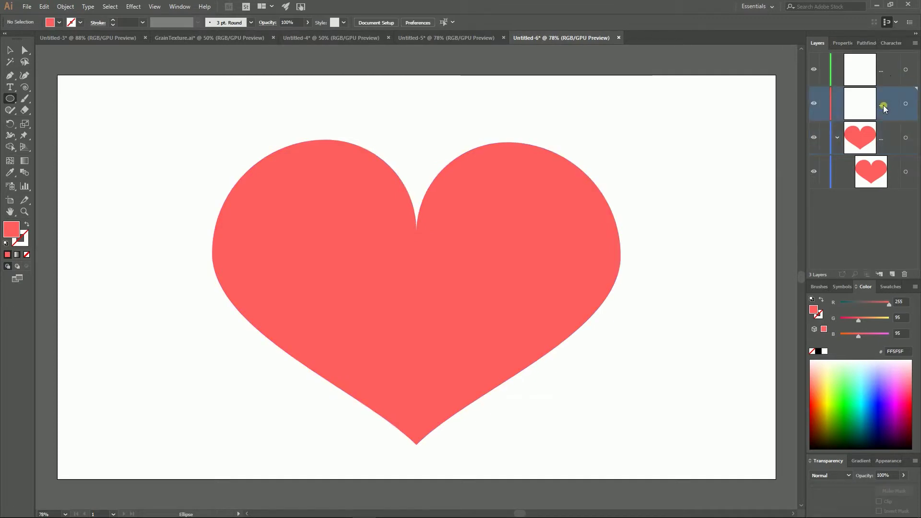
pyautogui.click(888, 72)
pyautogui.click(907, 138)
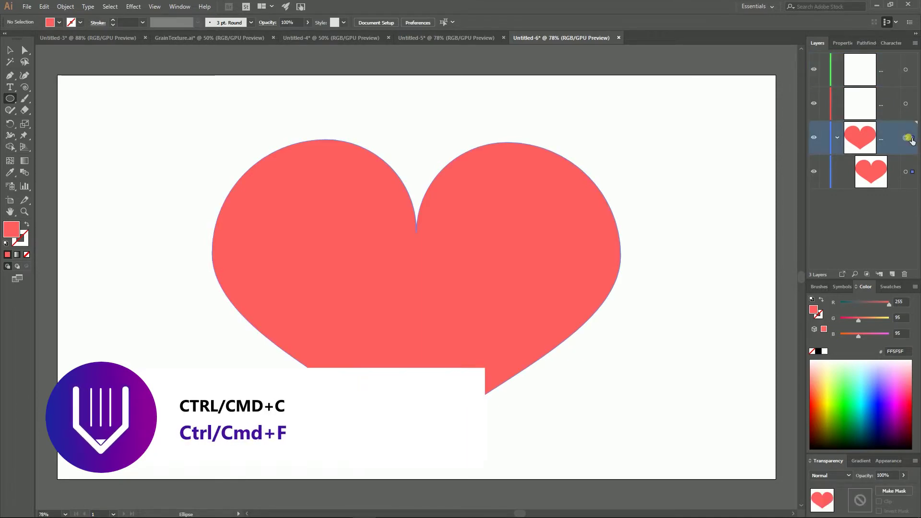
pyautogui.hotkey('ctrl', 'c')
pyautogui.hotkey('ctrl', 'f')
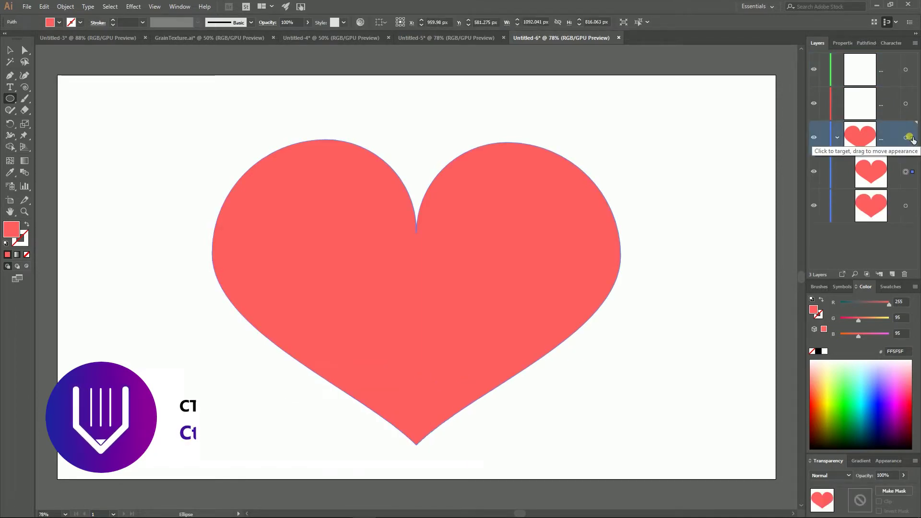
pyautogui.moveTo(915, 139); pyautogui.dragTo(914, 104)
# Step: Fill the copied heart with a white-to-black linear gradient
pyautogui.click(859, 462)
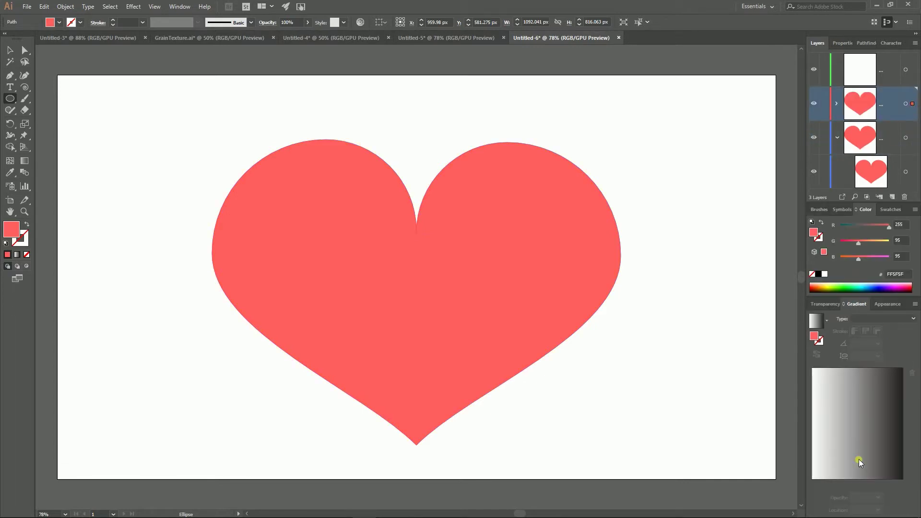
pyautogui.click(864, 415)
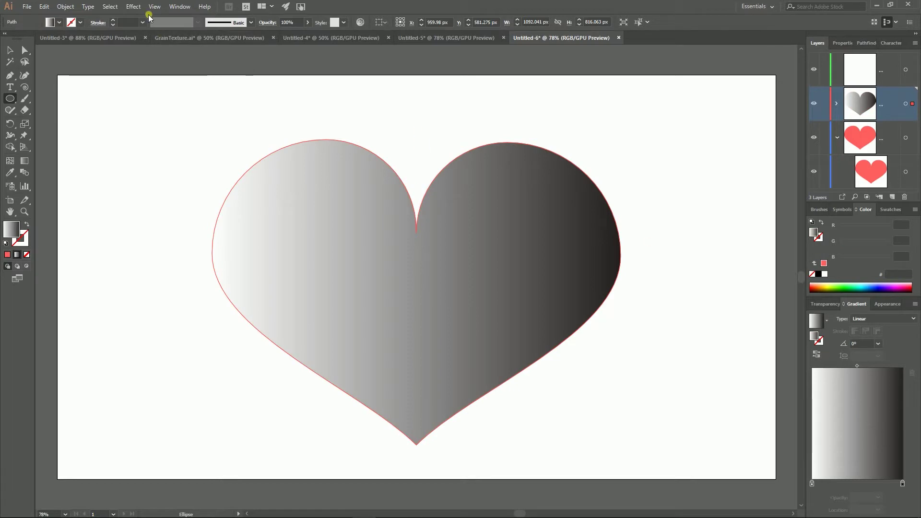
pyautogui.click(180, 7)
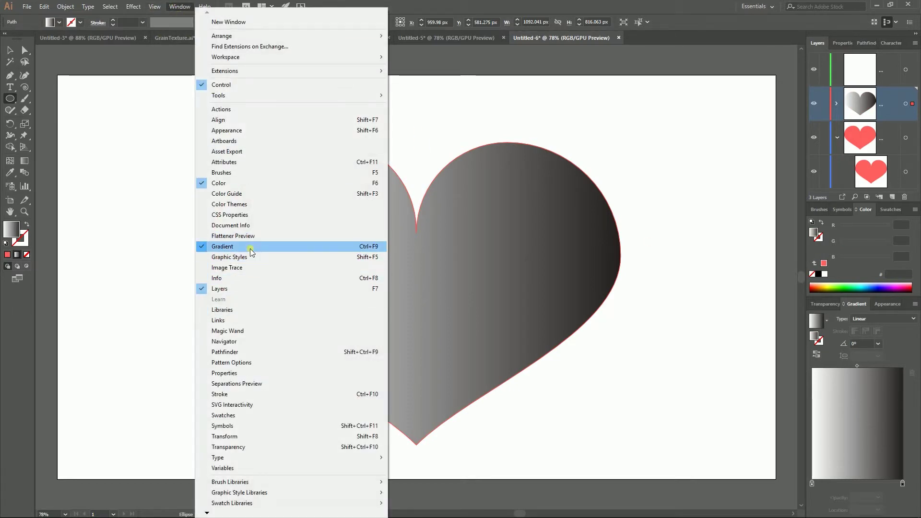
pyautogui.click(540, 124)
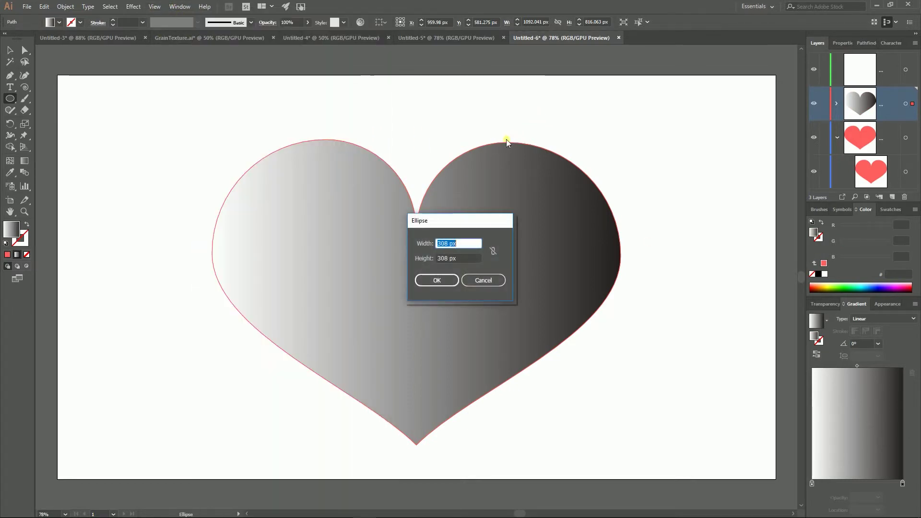
pyautogui.click(479, 278)
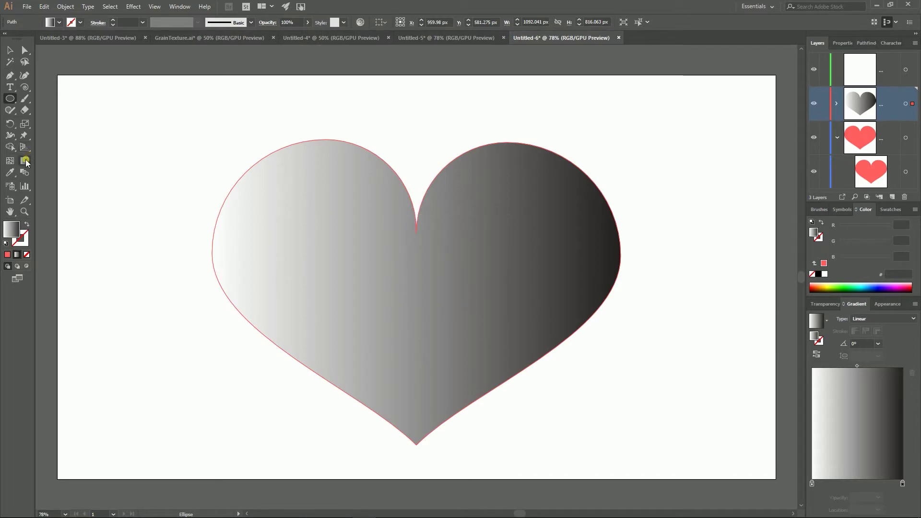
# Step: Angle the gradient diagonally from light upper-left to dark lower-right, about -40.4°
pyautogui.click(25, 161)
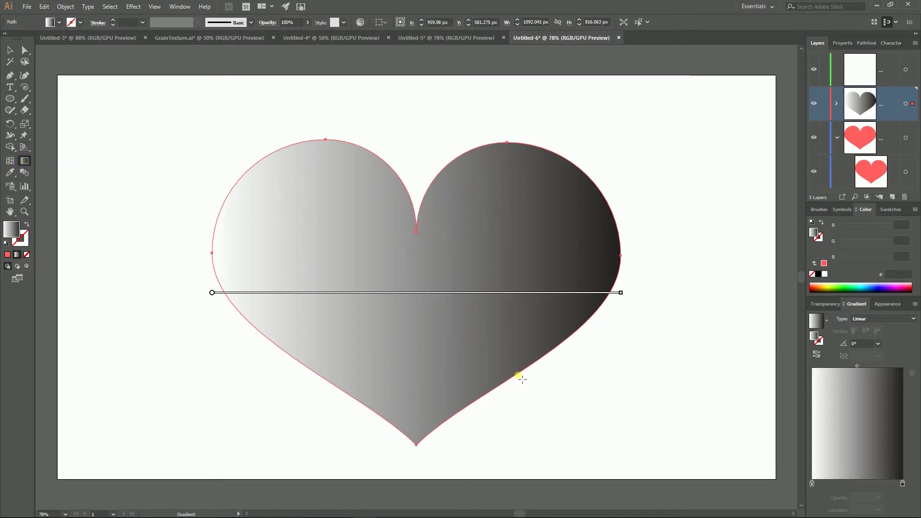
pyautogui.moveTo(518, 374)
pyautogui.mouseDown()
pyautogui.moveTo(477, 352)
pyautogui.moveTo(361, 243)
pyautogui.moveTo(254, 162)
pyautogui.moveTo(511, 359)
pyautogui.moveTo(523, 381)
pyautogui.mouseUp()
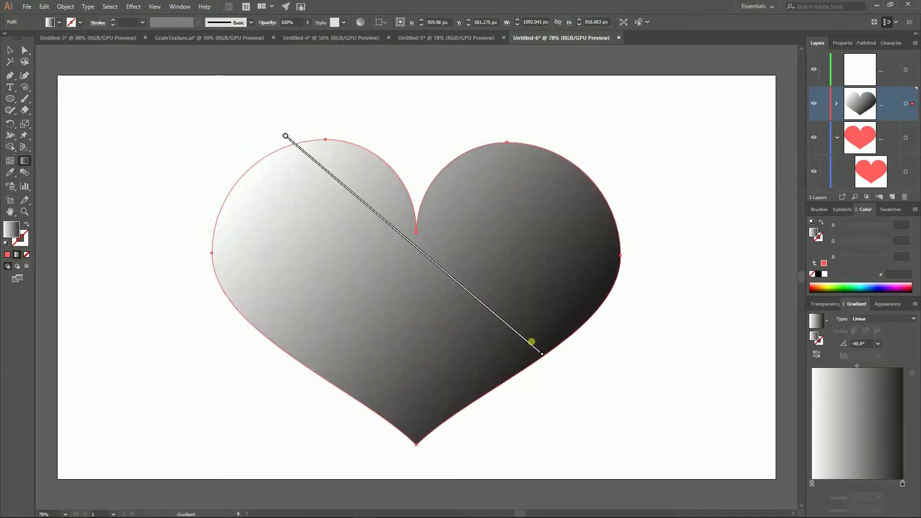
pyautogui.click(12, 52)
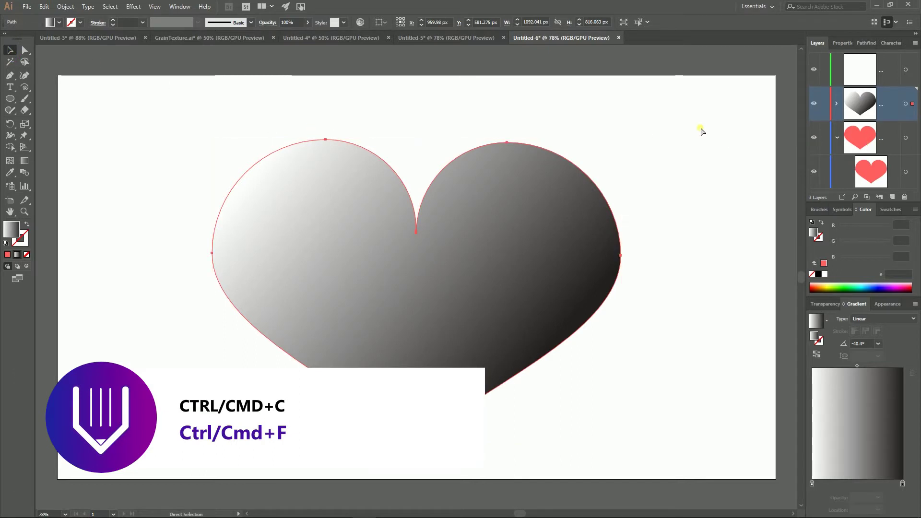
# Step: Paste another copy of the gradient heart in front and move it onto the top layer
pyautogui.hotkey('ctrl', 'f')
pyautogui.click(837, 104)
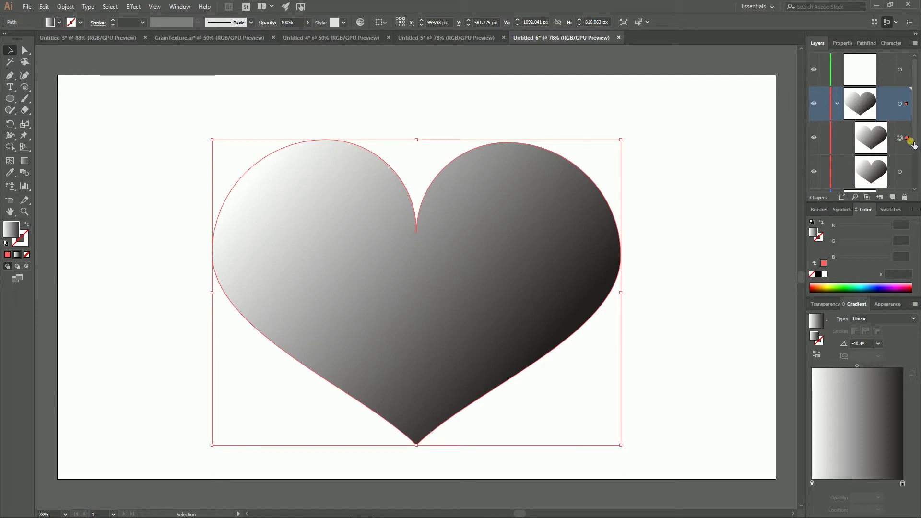
pyautogui.moveTo(906, 104); pyautogui.dragTo(910, 73)
pyautogui.moveTo(910, 74); pyautogui.dragTo(910, 74)
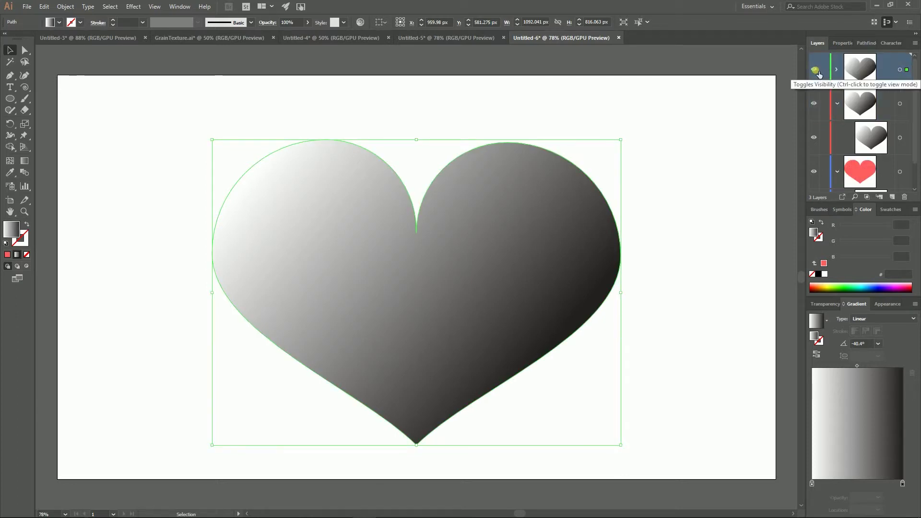
# Step: Hide the top layer and select the gradient heart on the second layer
pyautogui.press('super+plus')
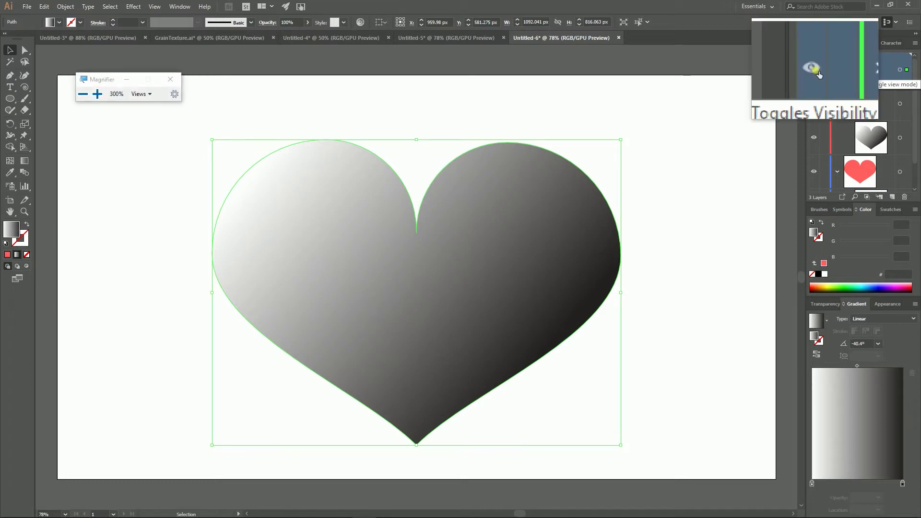
pyautogui.click(814, 70)
pyautogui.press('super+Escape')
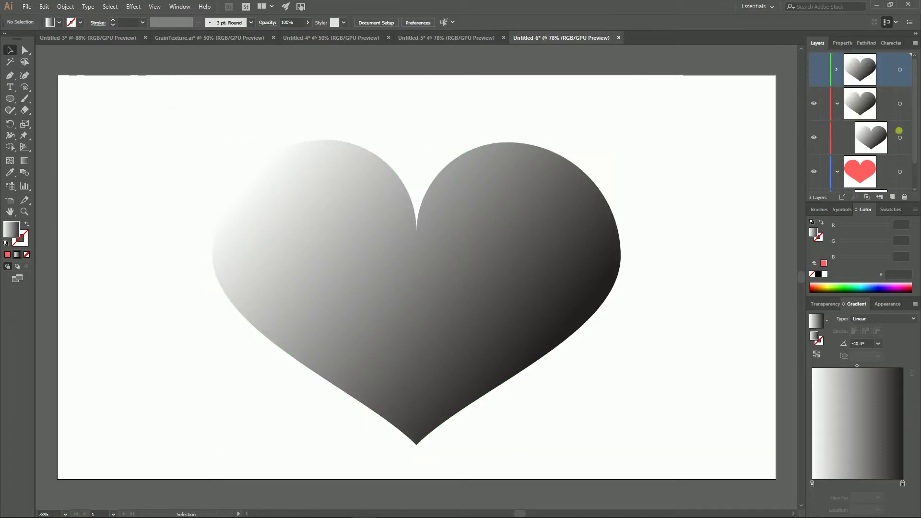
pyautogui.click(901, 104)
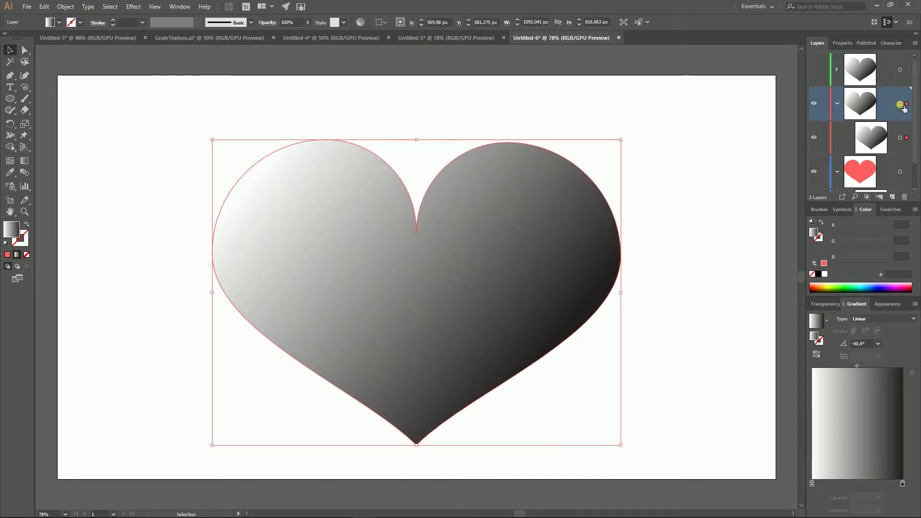
pyautogui.press('super+plus')
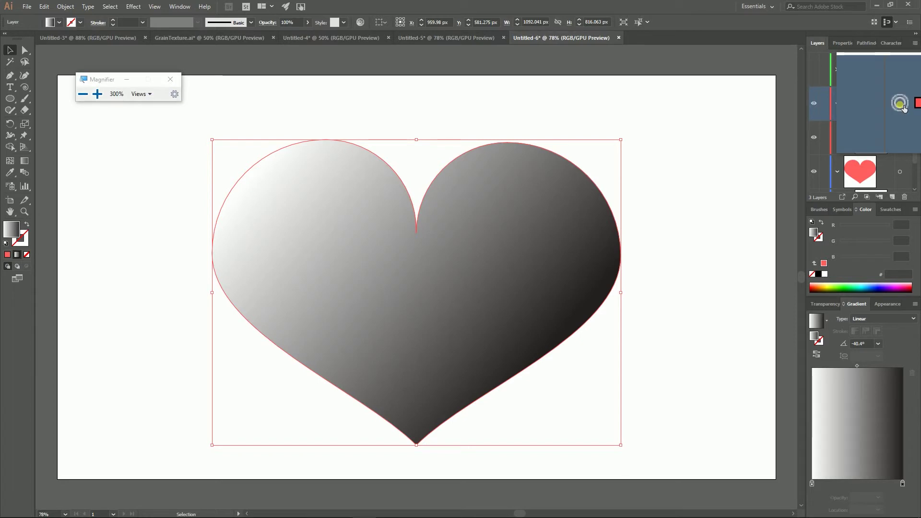
pyautogui.press('super+Escape')
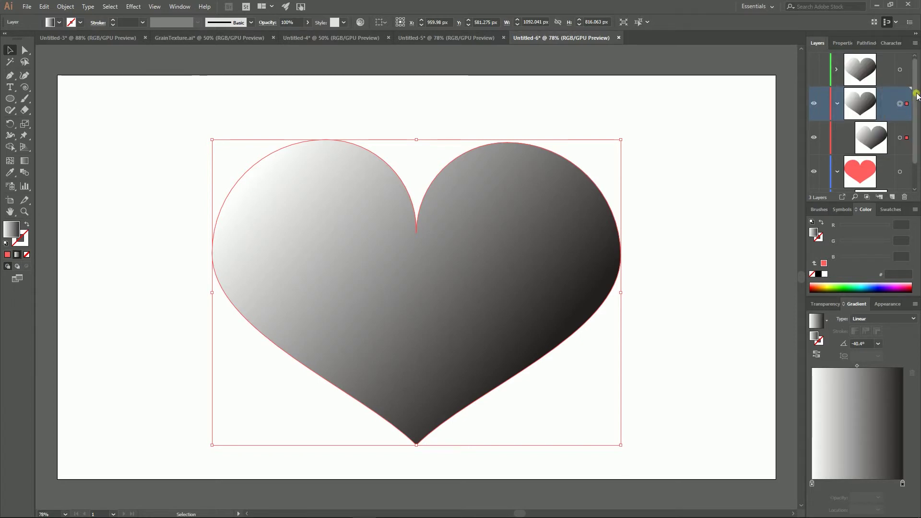
# Step: Apply a Stippled Grain effect with Intensity 49 and Contrast 25 to the second-layer heart
pyautogui.click(134, 7)
pyautogui.moveTo(137, 212)
pyautogui.click(91, 225)
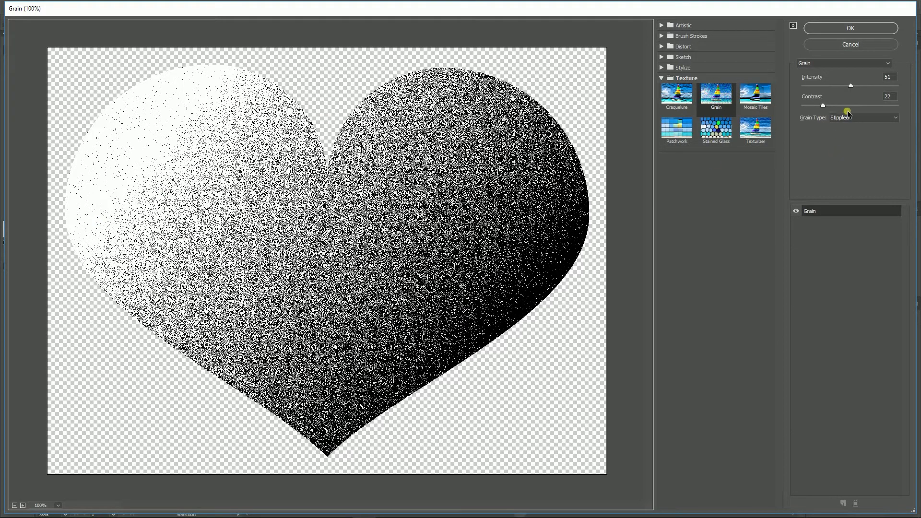
pyautogui.moveTo(850, 85)
pyautogui.mouseDown()
pyautogui.moveTo(835, 88)
pyautogui.moveTo(850, 90)
pyautogui.mouseUp()
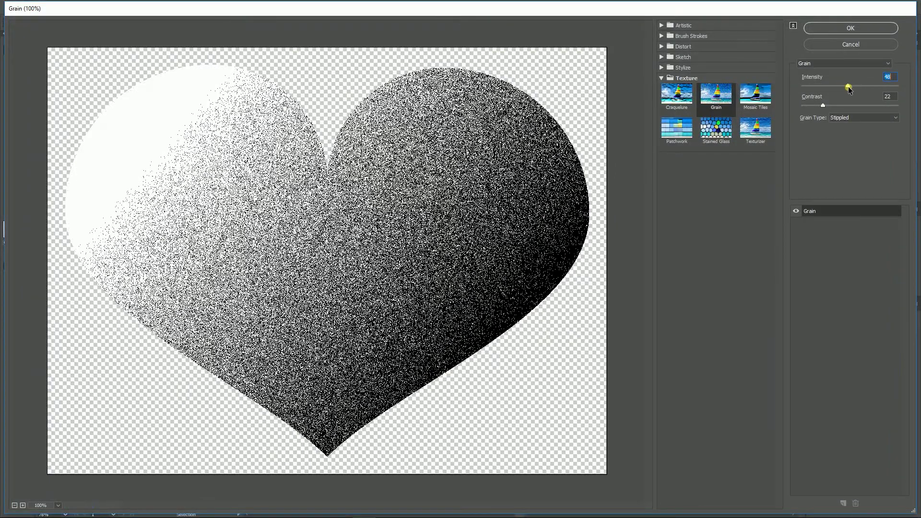
pyautogui.moveTo(823, 106)
pyautogui.mouseDown()
pyautogui.moveTo(887, 106)
pyautogui.moveTo(825, 107)
pyautogui.mouseUp()
pyautogui.click(844, 119)
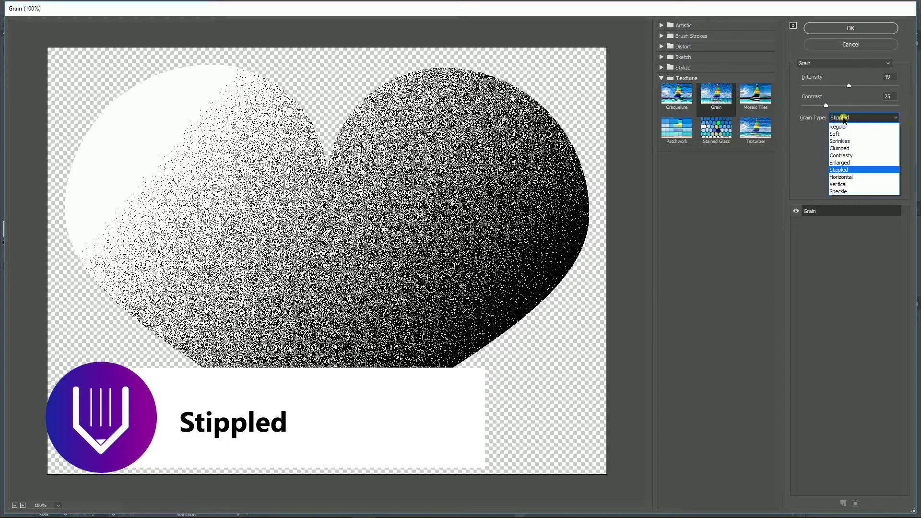
pyautogui.click(837, 171)
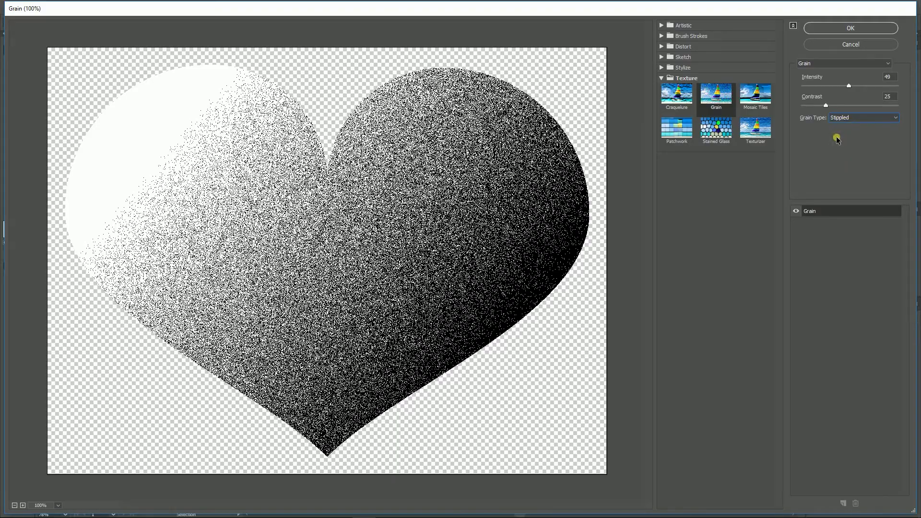
pyautogui.click(851, 27)
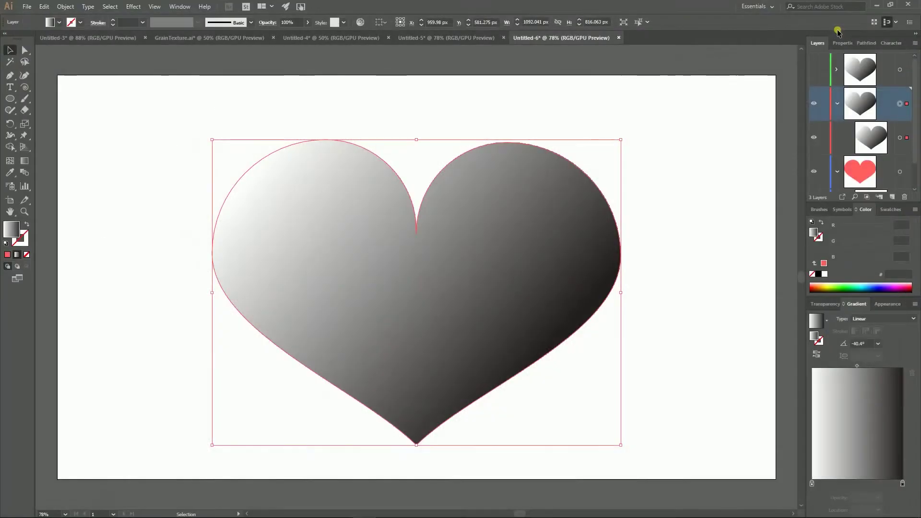
pyautogui.click(816, 304)
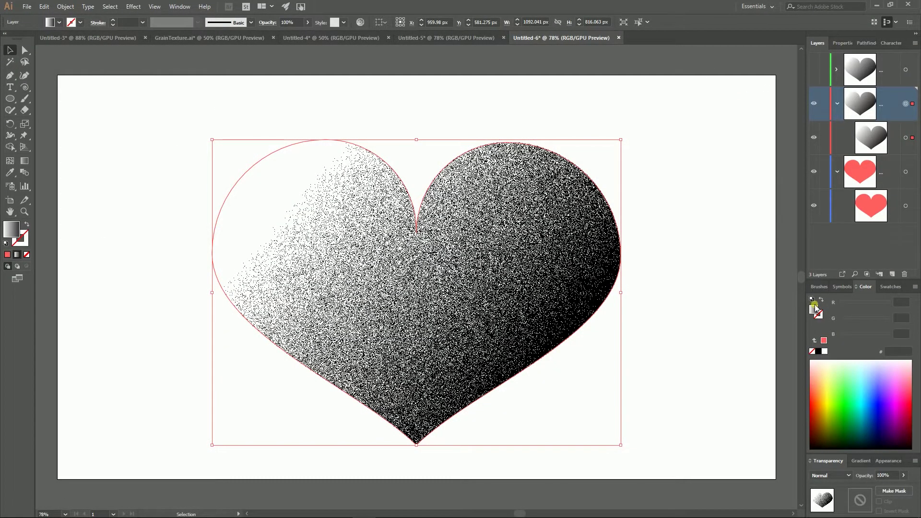
# Step: Set the grain heart's blending mode to Color Burn, briefly comparing it with Multiply
pyautogui.click(827, 478)
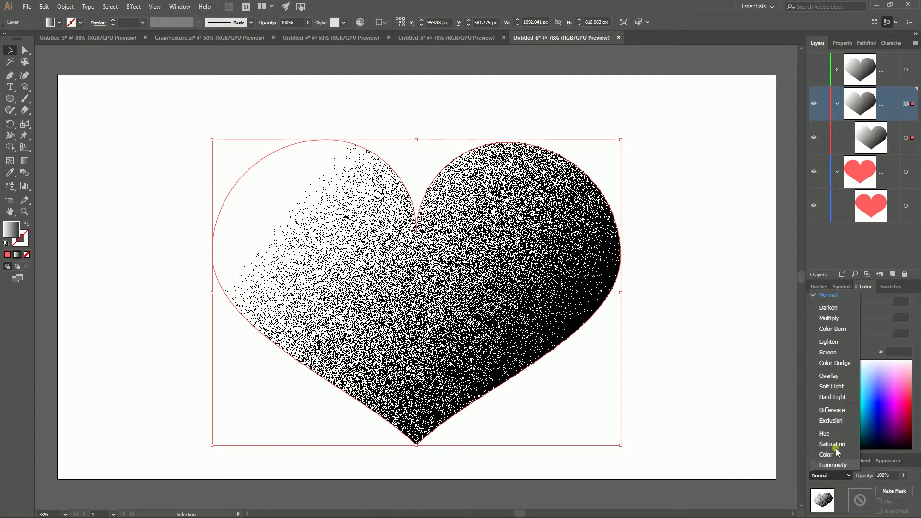
pyautogui.click(835, 329)
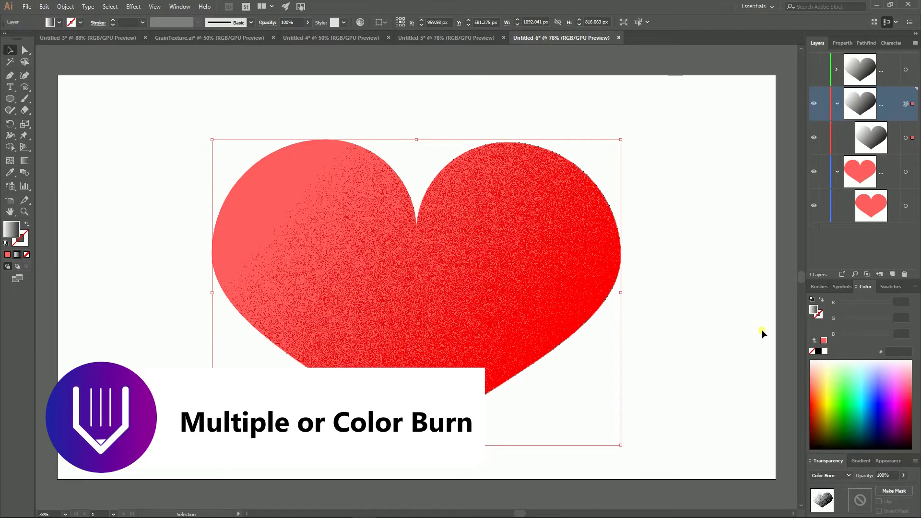
pyautogui.click(829, 476)
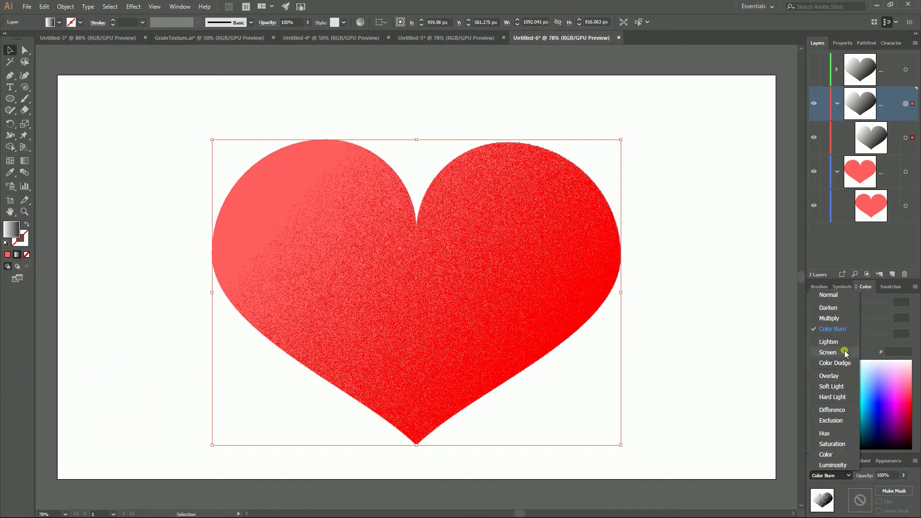
pyautogui.click(830, 318)
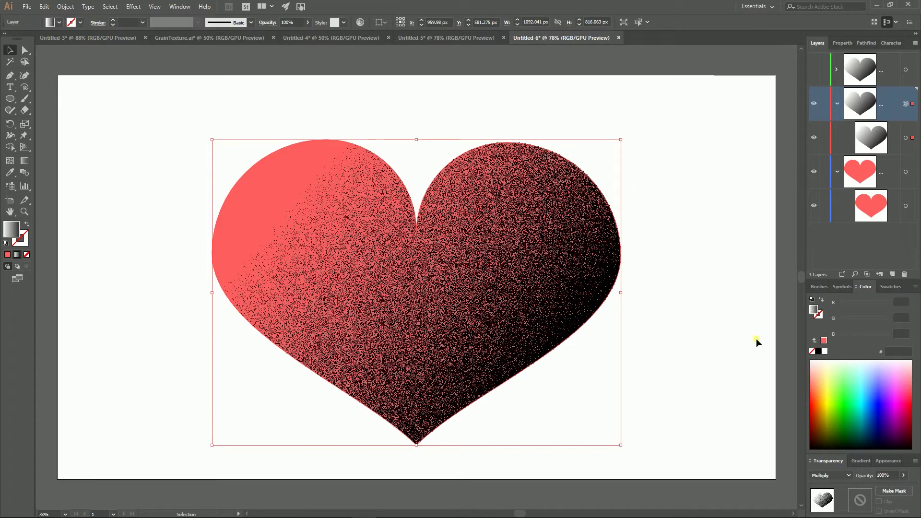
pyautogui.click(829, 475)
pyautogui.click(834, 330)
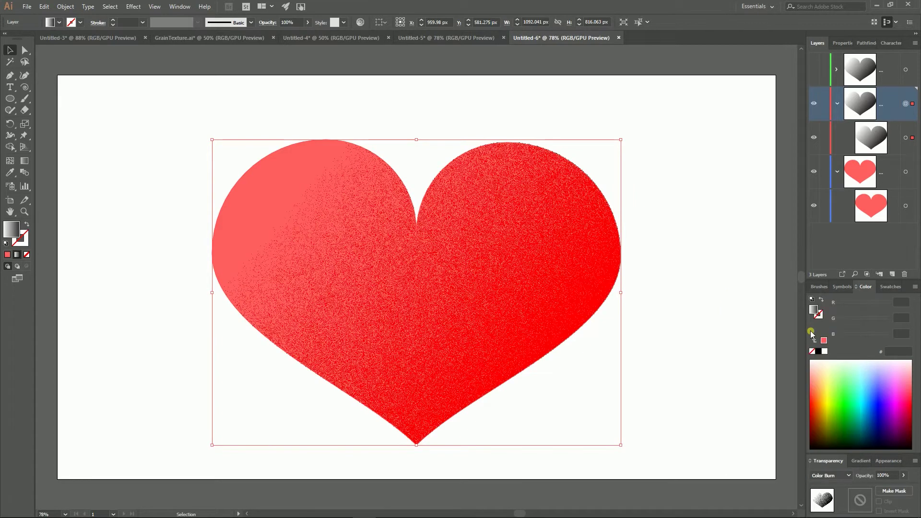
# Step: Change the grain heart's Transparency opacity to 40%
pyautogui.click(882, 476)
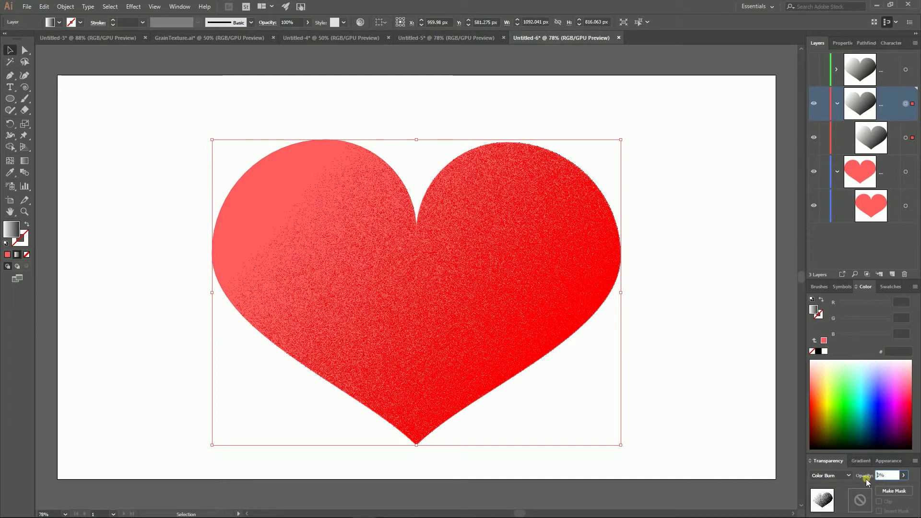
pyautogui.write('4')
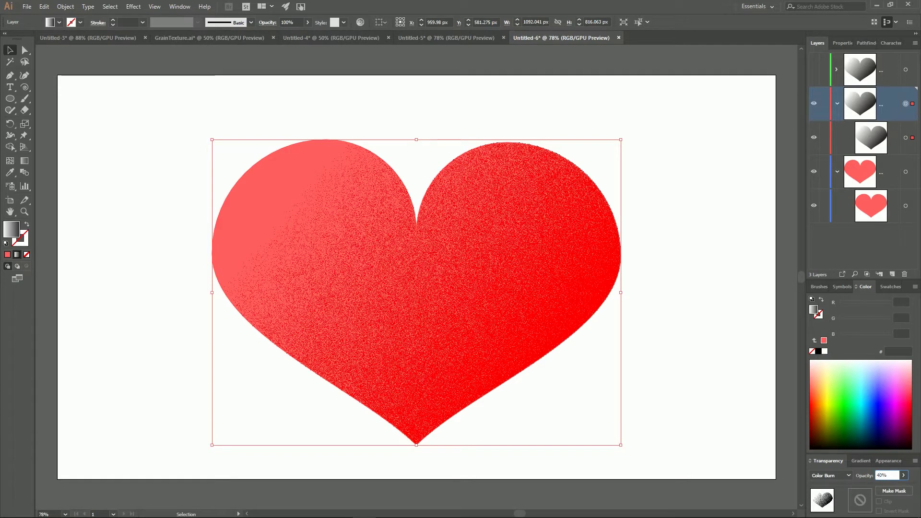
pyautogui.press('Return')
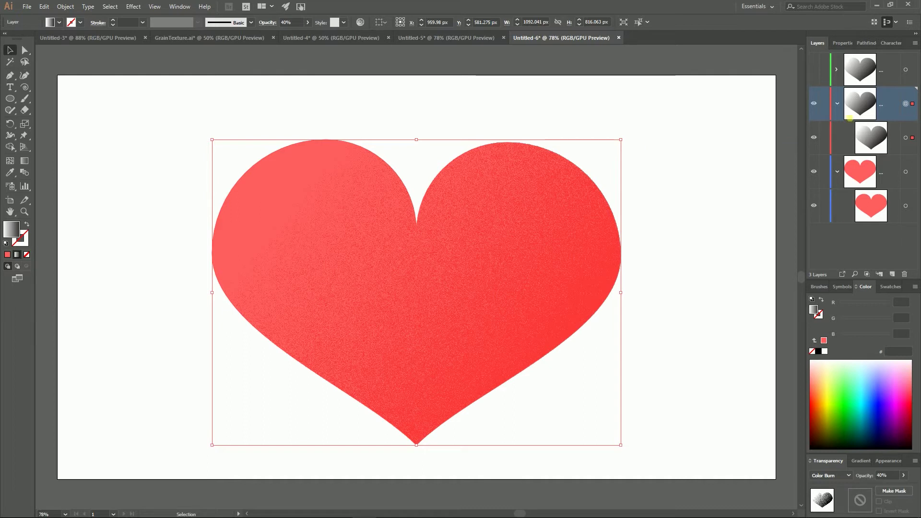
# Step: Show the top layer and apply the same Grain effect to its gradient heart
pyautogui.click(815, 69)
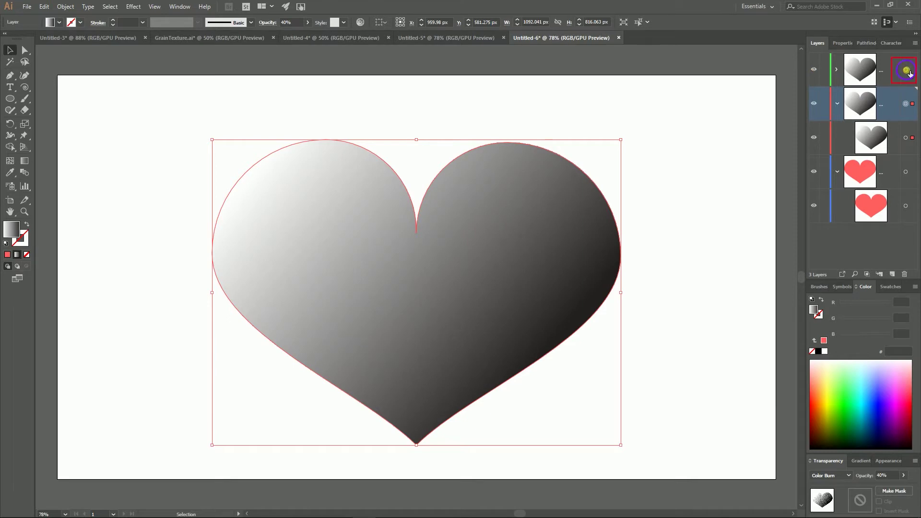
pyautogui.click(904, 70)
pyautogui.click(835, 71)
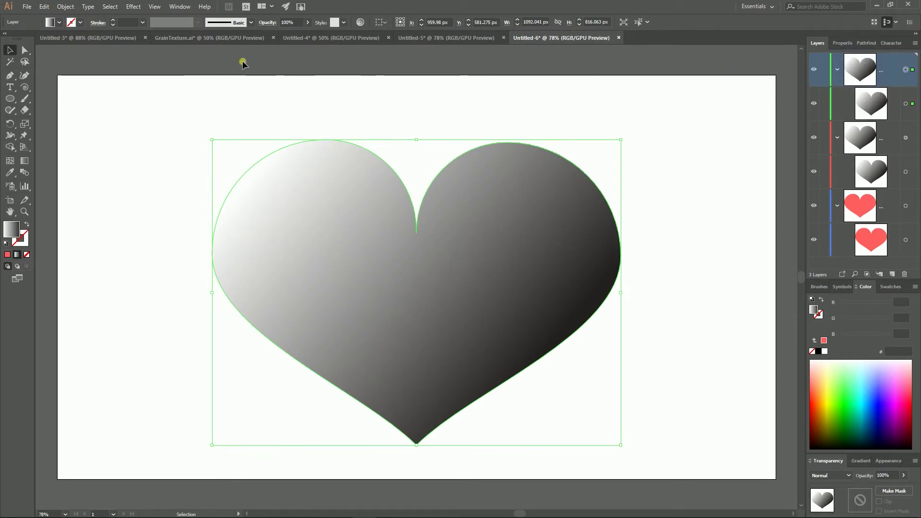
pyautogui.click(141, 7)
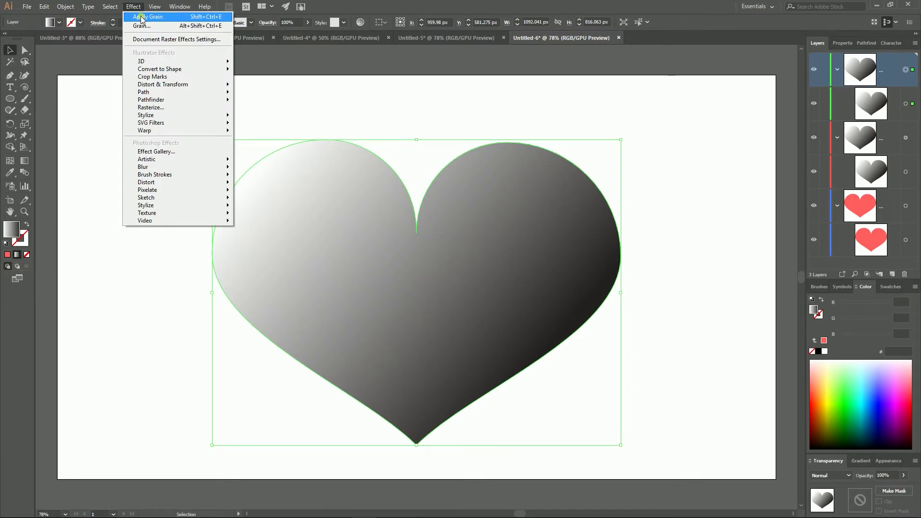
pyautogui.click(141, 17)
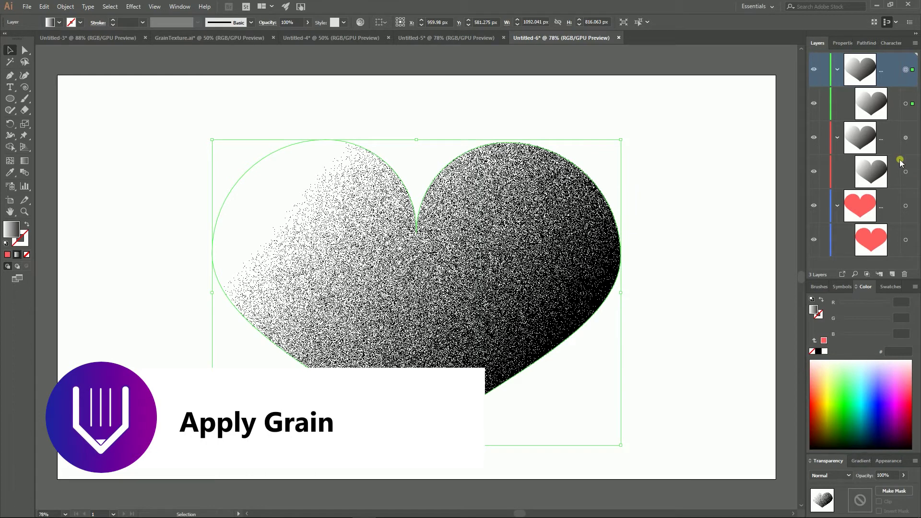
pyautogui.click(906, 105)
# Step: Set the black stop of the top heart's gradient to 0% opacity
pyautogui.click(860, 460)
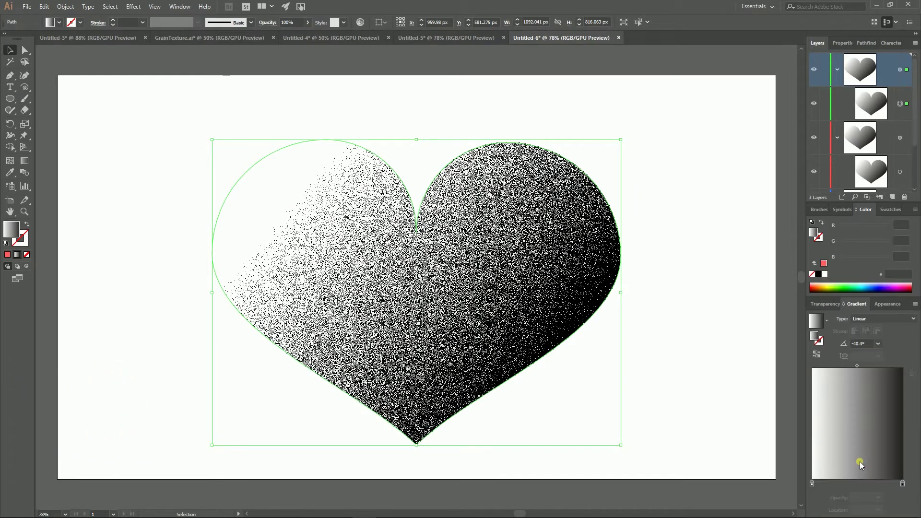
pyautogui.click(903, 484)
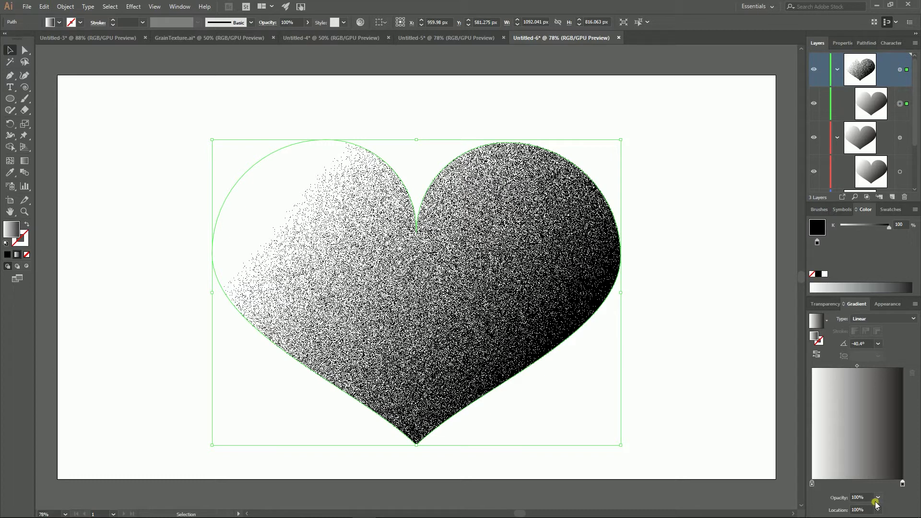
pyautogui.click(858, 498)
pyautogui.click(878, 498)
pyautogui.click(890, 383)
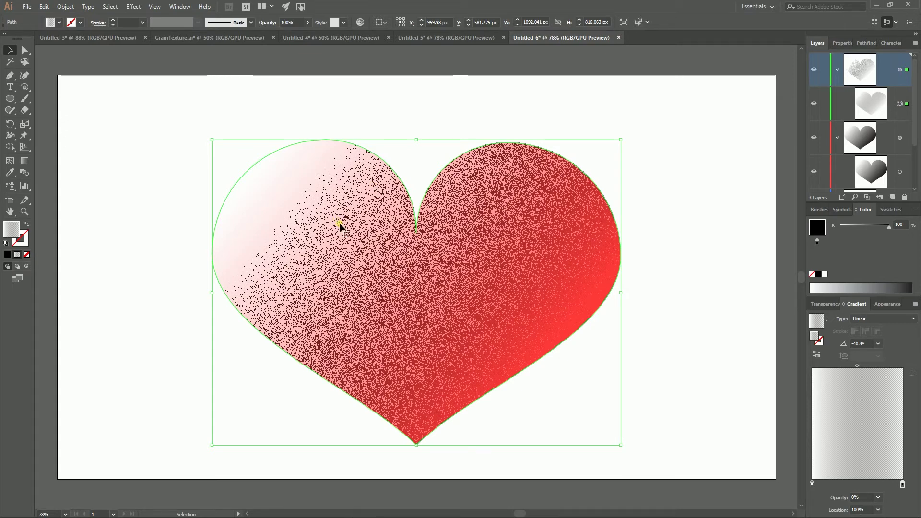
# Step: Switch the top grain layer's blending mode to Overlay
pyautogui.click(825, 304)
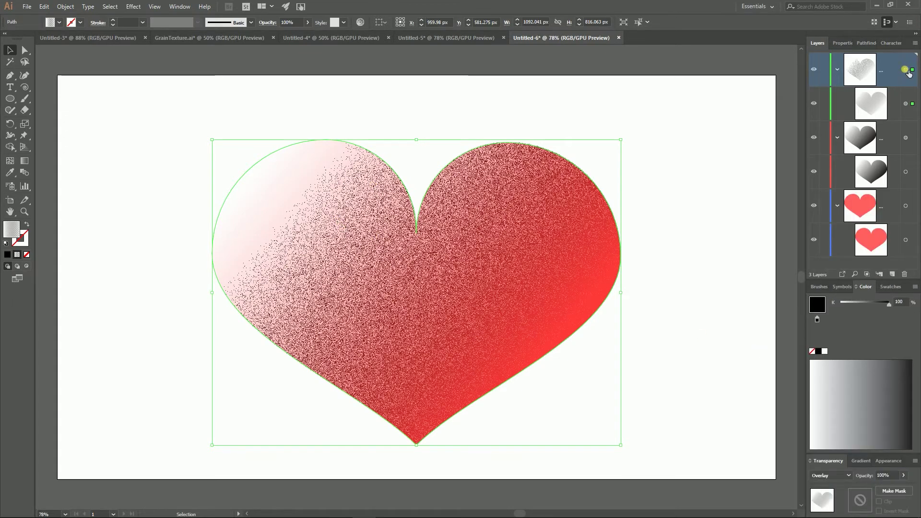
pyautogui.click(906, 70)
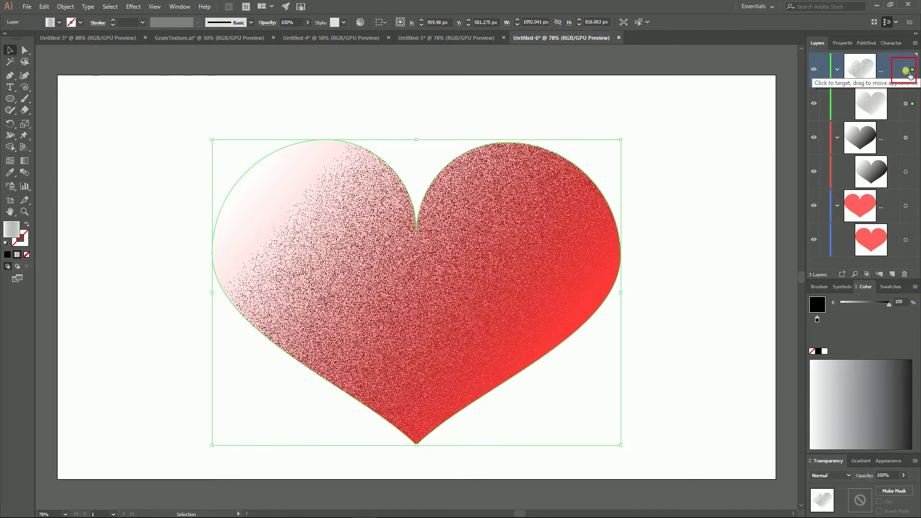
pyautogui.press('super+plus')
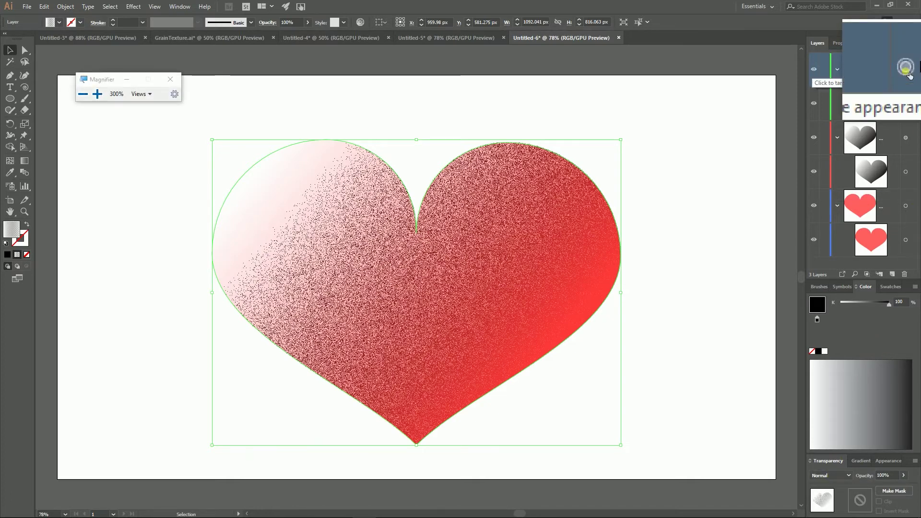
pyautogui.press('super+Escape')
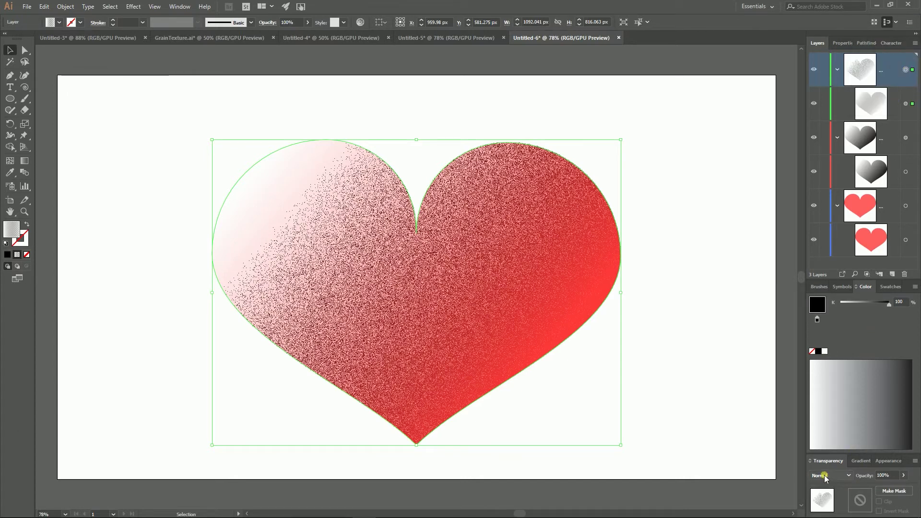
pyautogui.click(828, 475)
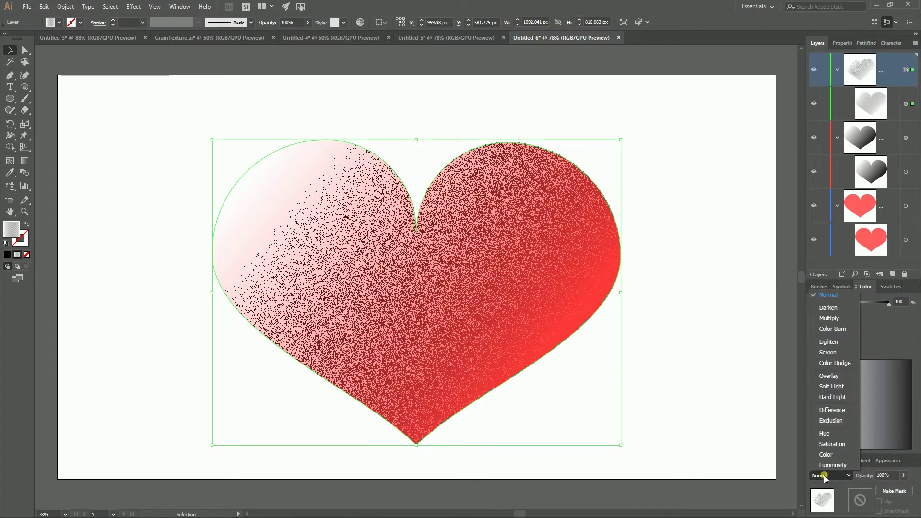
pyautogui.click(828, 376)
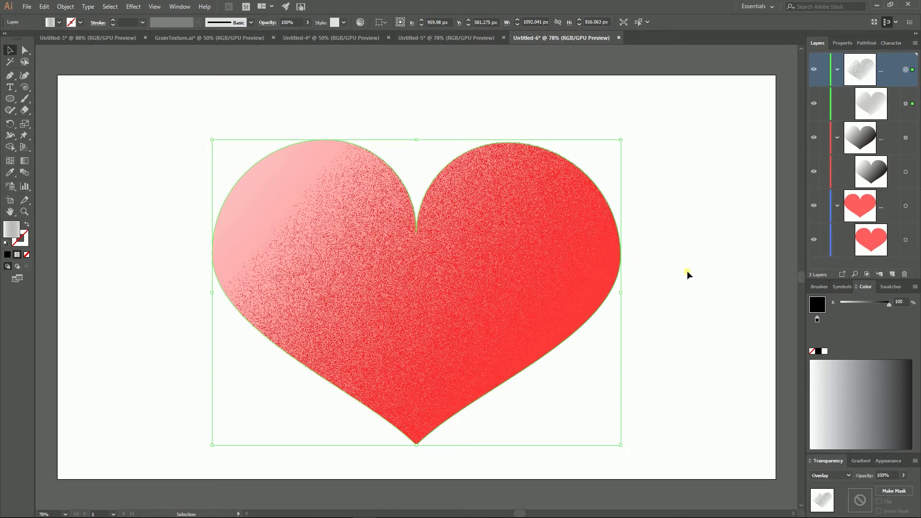
# Step: Lower the top grain layer's opacity to 30%
pyautogui.click(884, 477)
pyautogui.write('0')
pyautogui.write('0')
pyautogui.press('Return')
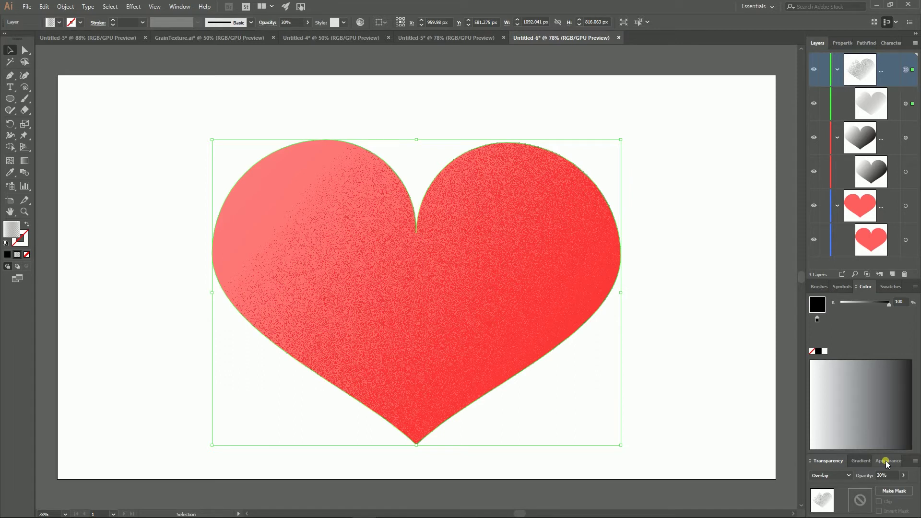
# Step: Reopen the top layer's Grain effect from Appearance and raise its Intensity from 49 to 55
pyautogui.click(886, 461)
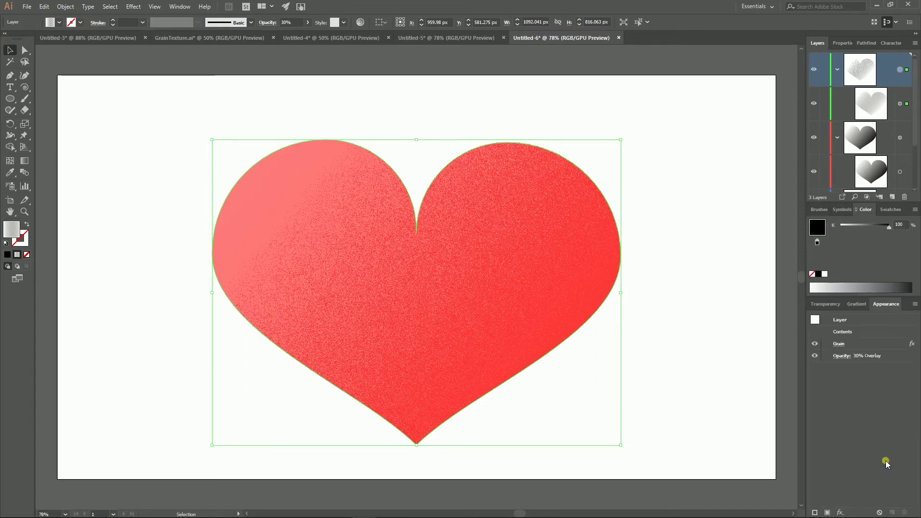
pyautogui.click(846, 345)
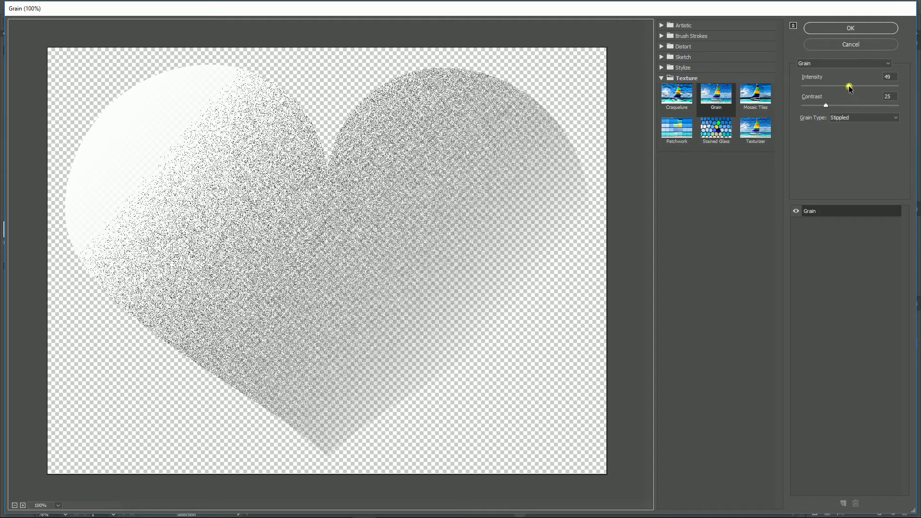
pyautogui.click(849, 88)
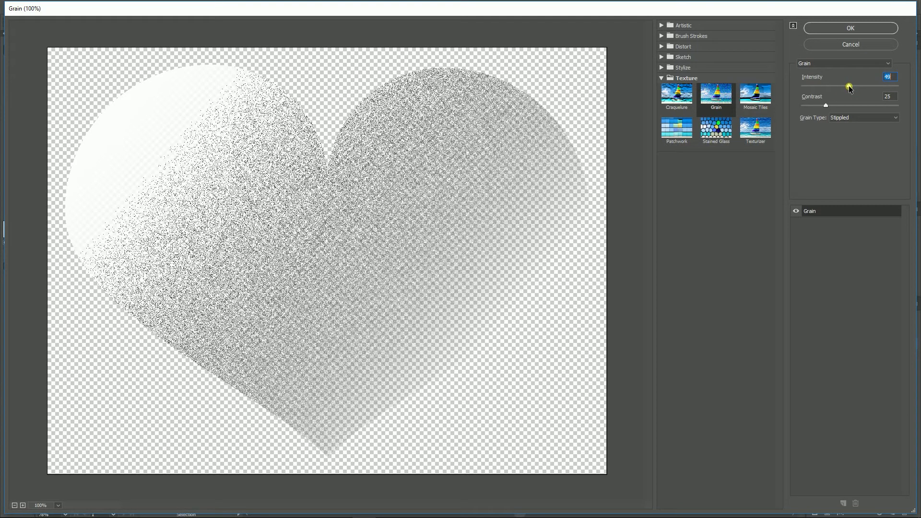
pyautogui.moveTo(849, 88); pyautogui.dragTo(855, 90)
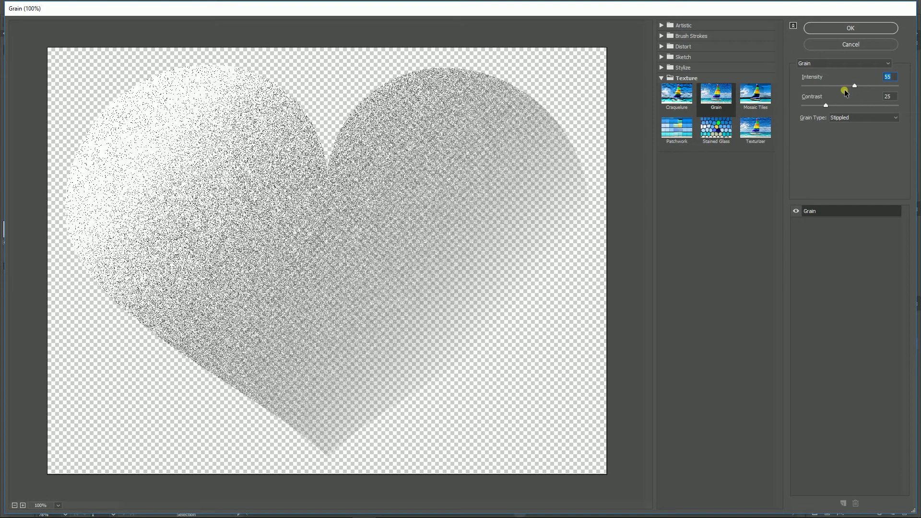
pyautogui.click(838, 28)
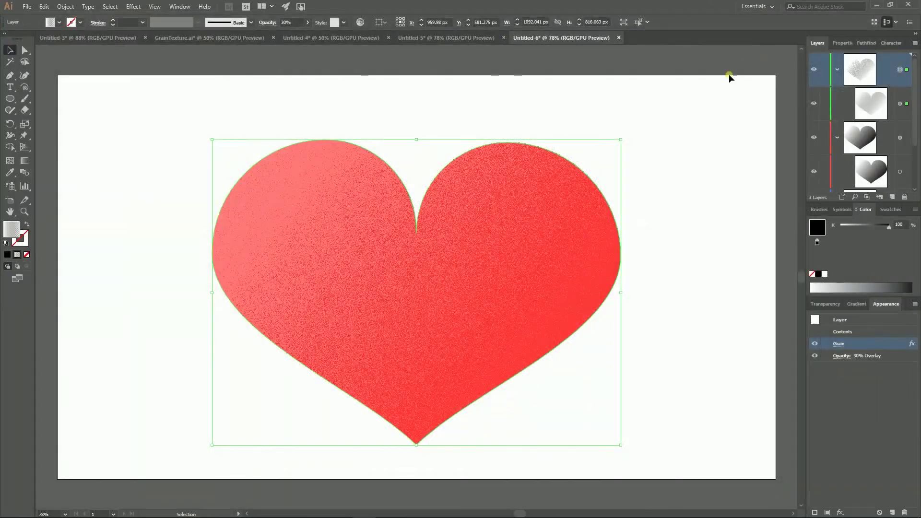